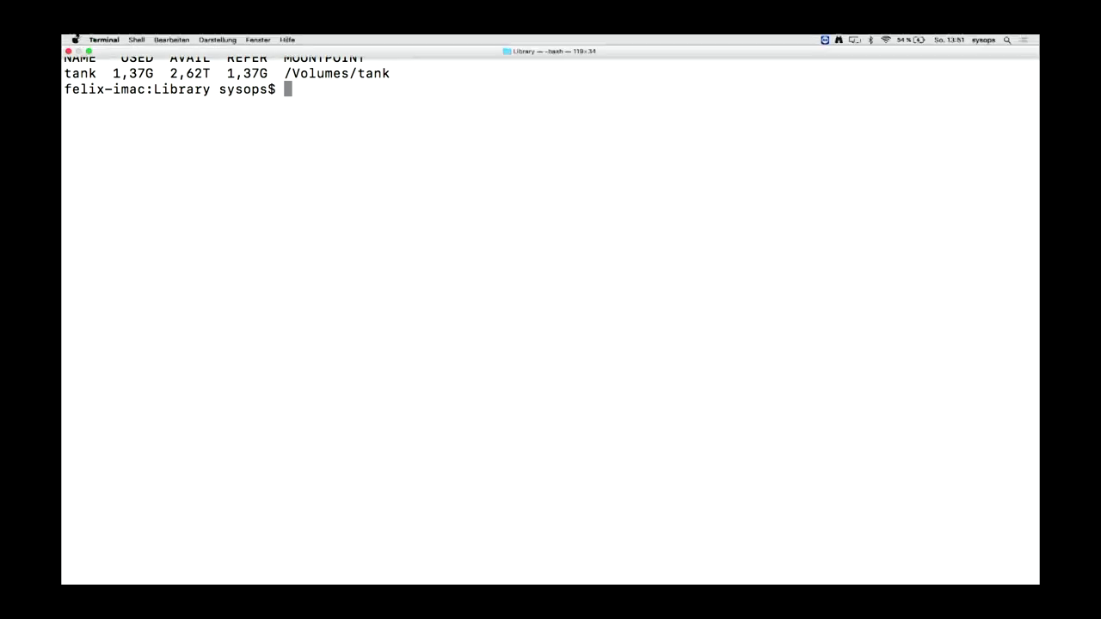
# Try to create the ZFS dataset tank/Musik without superuser rights.
pyautogui.doubleClick(80, 73)
pyautogui.click(129, 191)
pyautogui.write('zf')
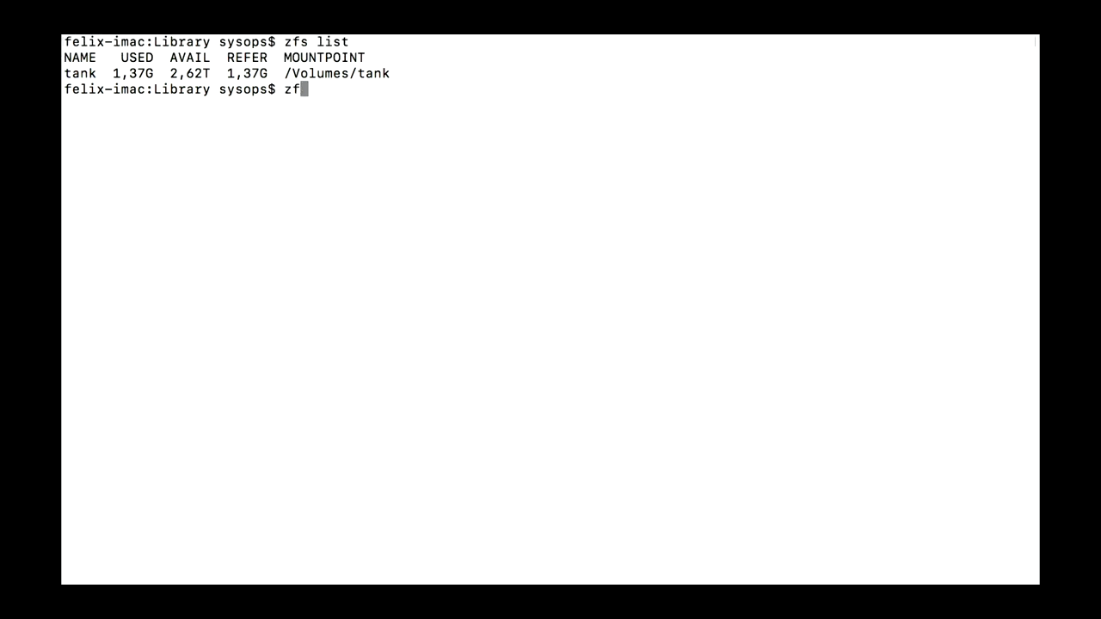
pyautogui.write('s create tank/Musik')
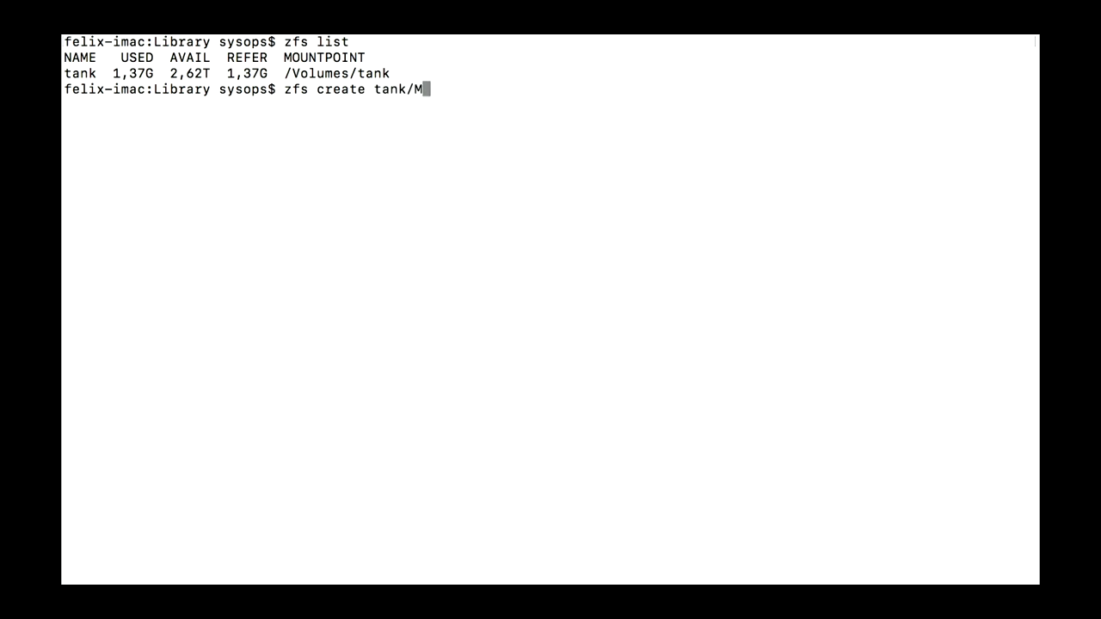
pyautogui.press('Return')
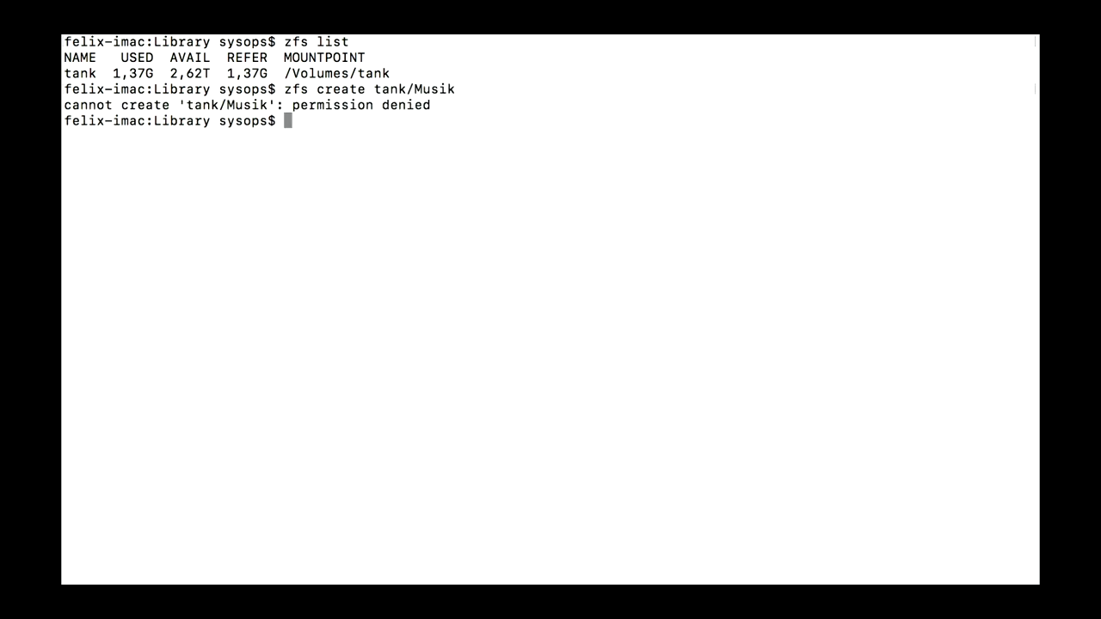
# Run the creation of the ZFS dataset tank/Musik again with sudo.
pyautogui.press('Up')
pyautogui.hotkey('ctrl', 'a')
pyautogui.write('sudo')
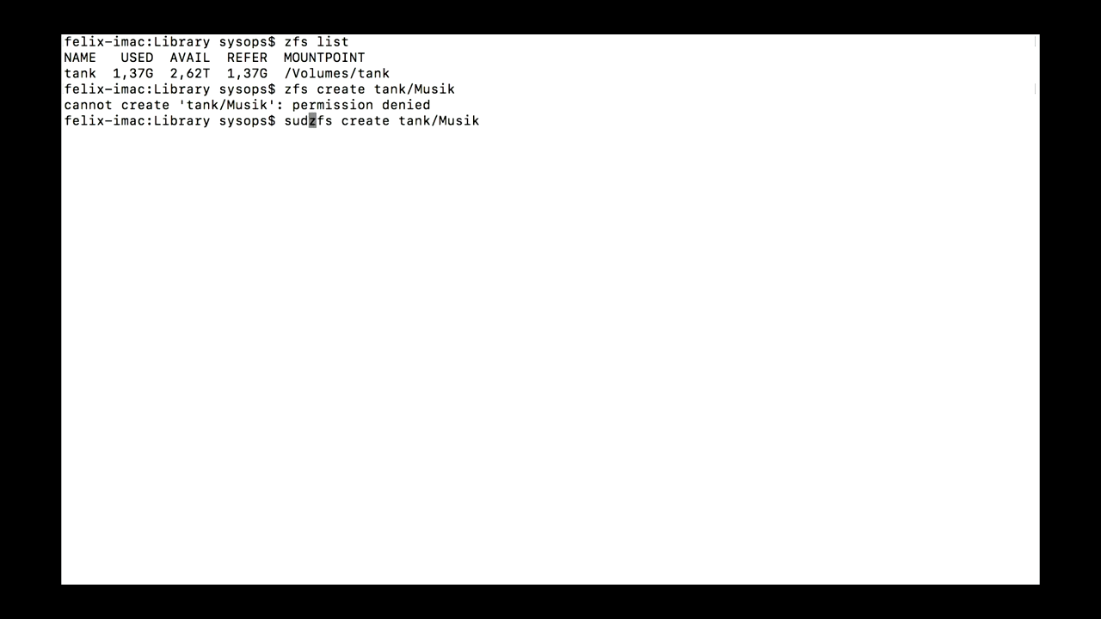
pyautogui.press('Return')
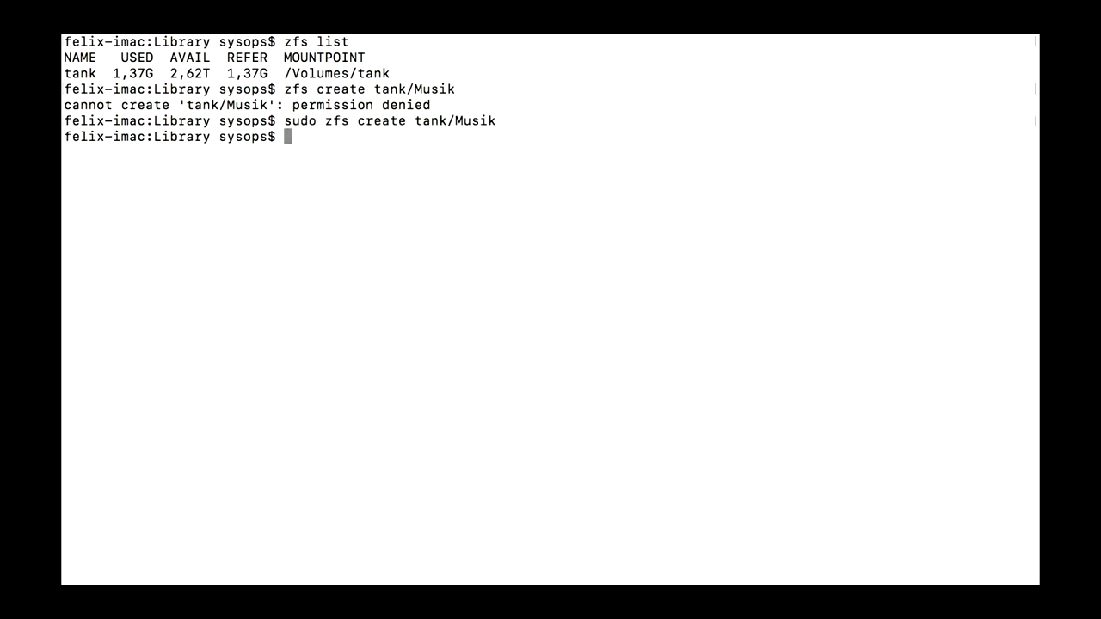
# Create a ZFS dataset named tank/Lightroom with sudo.
pyautogui.press('Up')
pyautogui.press('BackSpace')
pyautogui.press('BackSpace')
pyautogui.press('BackSpace')
pyautogui.press('BackSpace')
pyautogui.press('BackSpace')
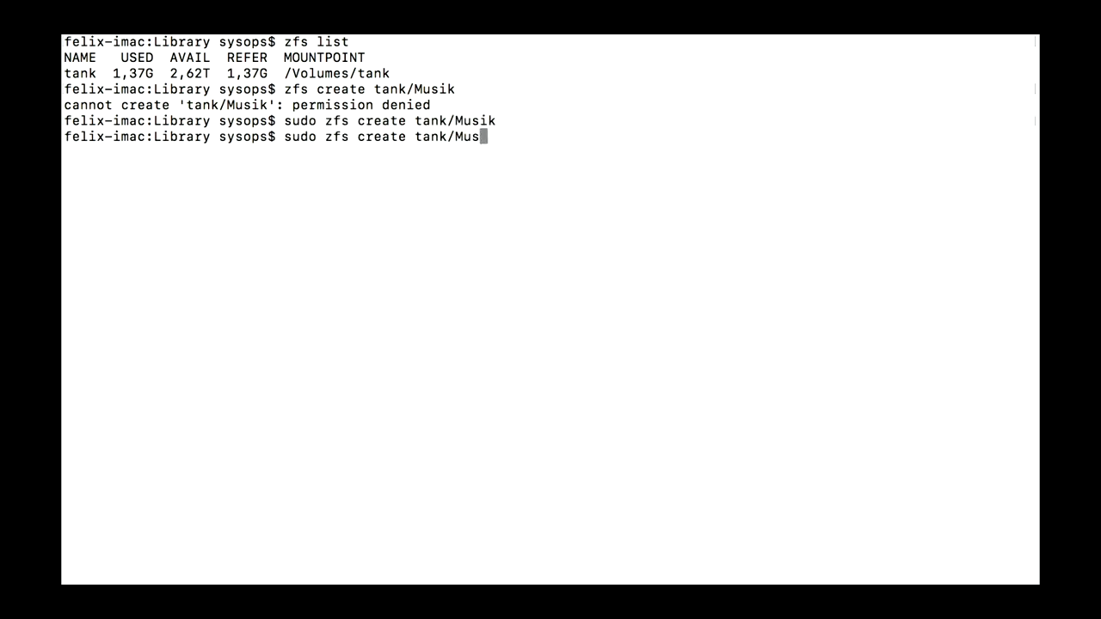
pyautogui.write('Lightroom')
pyautogui.press('Return')
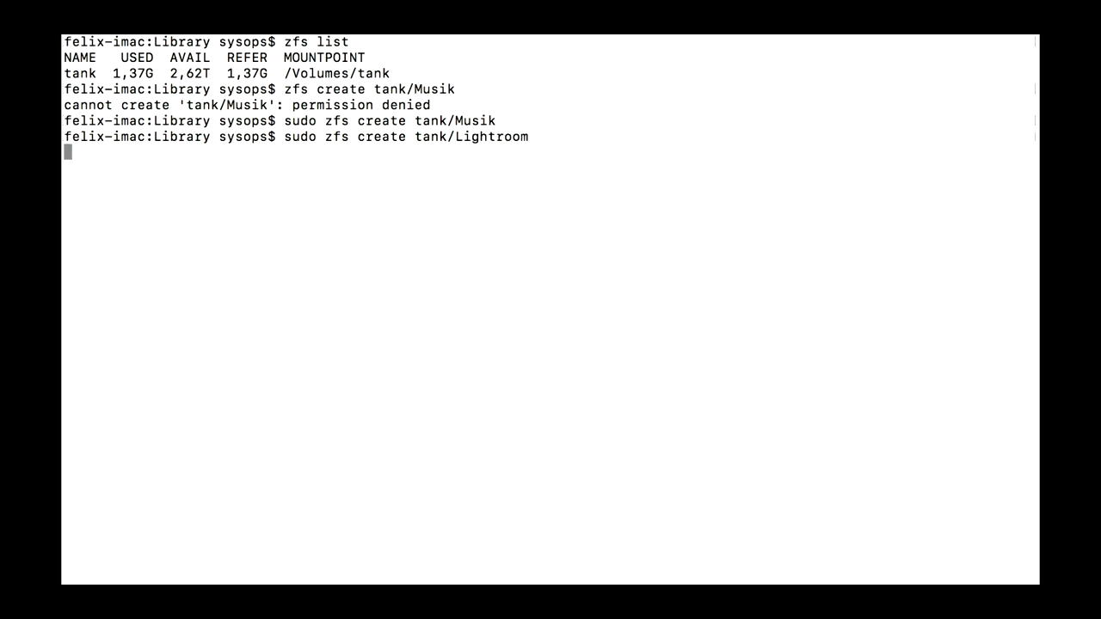
# Create a ZFS dataset named tank/Profile with sudo.
pyautogui.press('Up')
pyautogui.press('BackSpace')
pyautogui.press('BackSpace')
pyautogui.press('BackSpace')
pyautogui.press('BackSpace')
pyautogui.press('BackSpace')
pyautogui.press('BackSpace')
pyautogui.press('BackSpace')
pyautogui.press('BackSpace')
pyautogui.press('BackSpace')
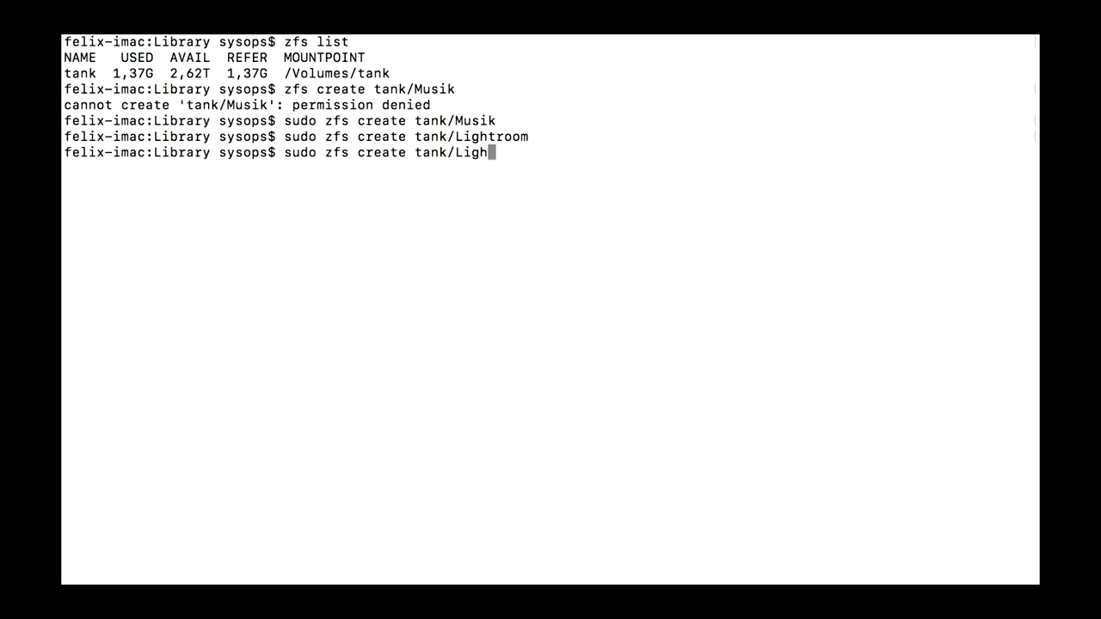
pyautogui.write('Profile')
pyautogui.press('Return')
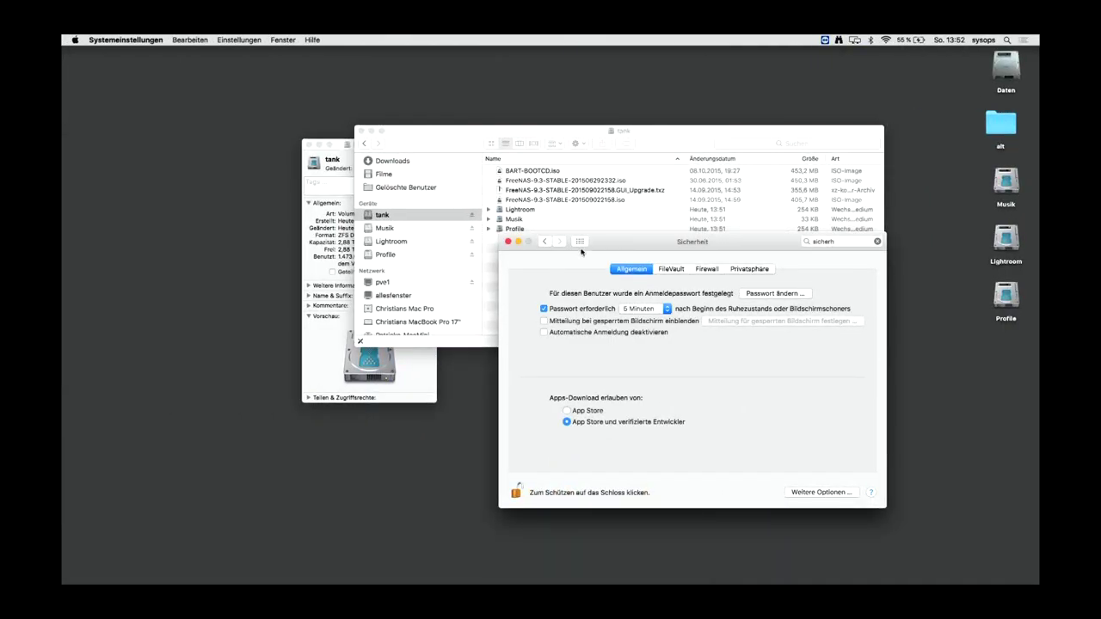
# Search the system settings for "benut" and open the Benutzer & Gruppen settings.
pyautogui.click(579, 241)
pyautogui.click(821, 242)
pyautogui.write('b')
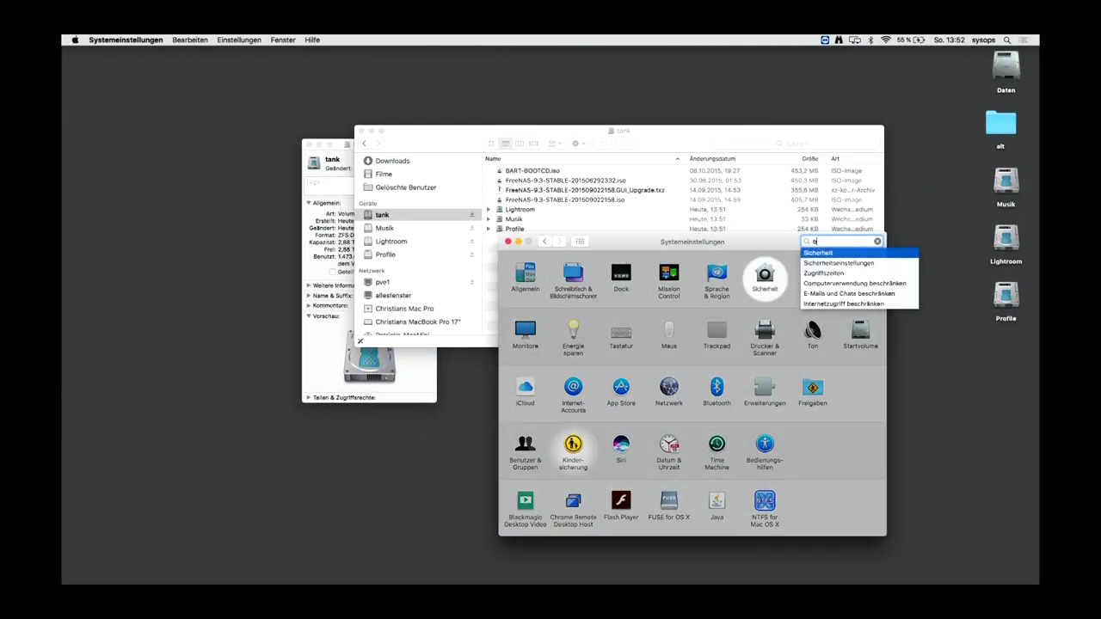
pyautogui.write('enut')
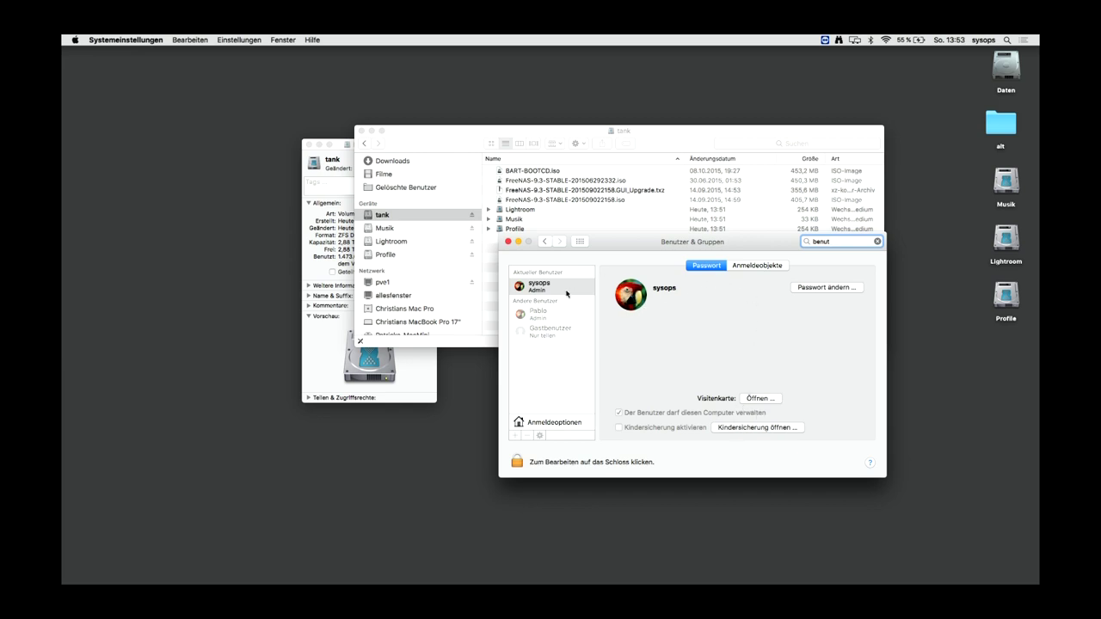
# Unlock the Benutzer & Gruppen settings for editing by entering the administrator account password.
pyautogui.click(516, 461)
pyautogui.write('•')
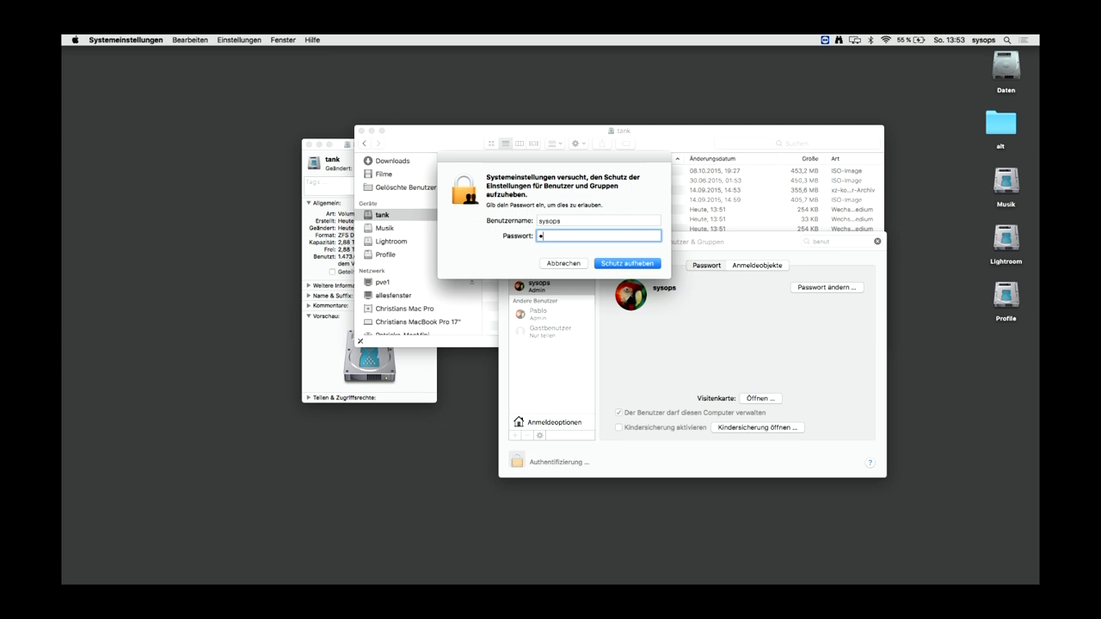
pyautogui.write('•••••••')
pyautogui.press('Return')
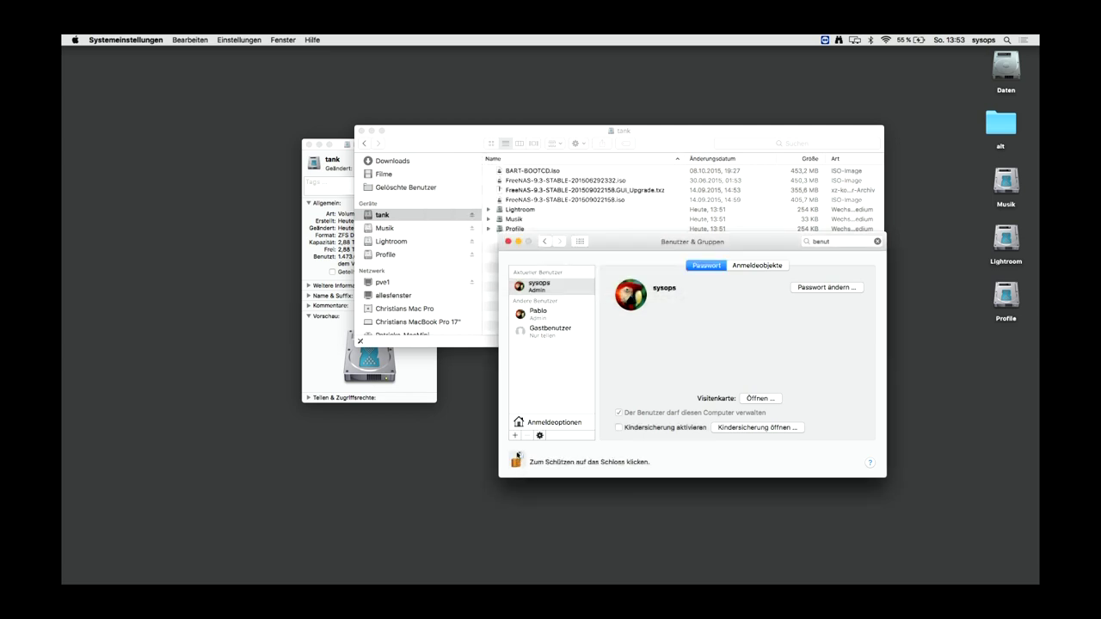
# View the Anmeldeoptionen, and open the Erweiterte Optionen of the sysops account.
pyautogui.click(555, 422)
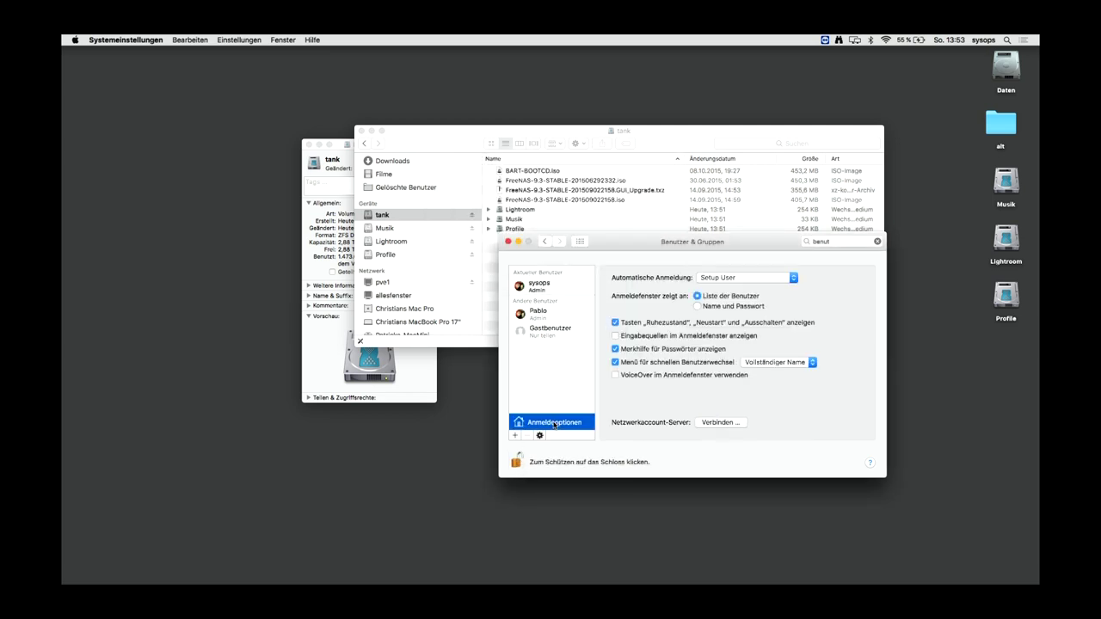
pyautogui.click(559, 287)
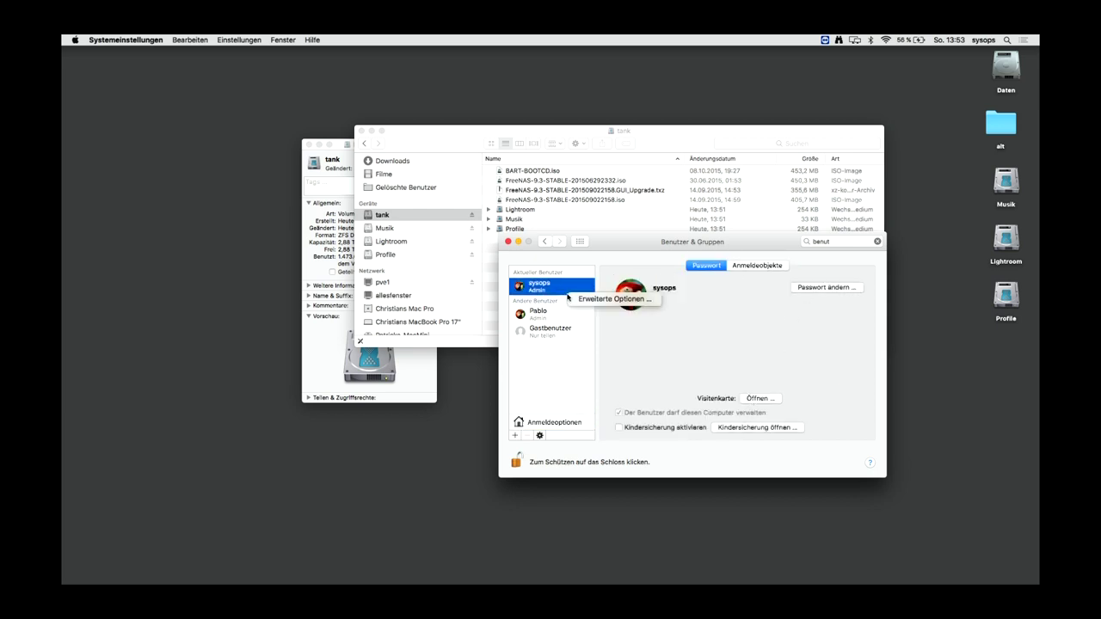
pyautogui.rightClick(590, 293)
pyautogui.click(626, 302)
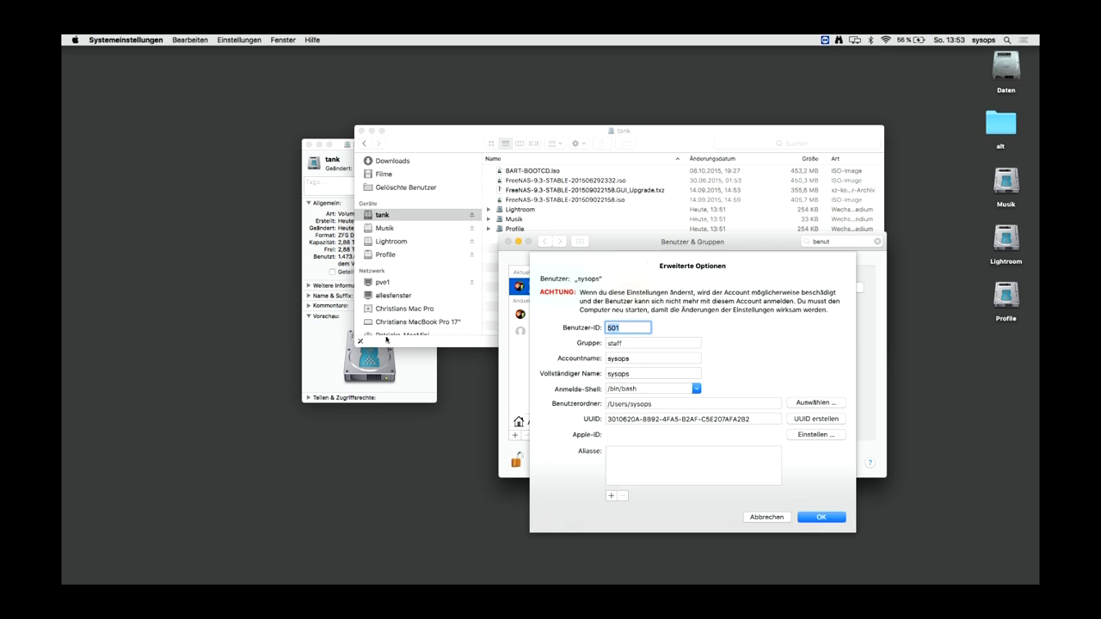
# Switch to Finder and look through the contents of the Profile, Lightroom, Musik and tank volumes.
pyautogui.click(507, 203)
pyautogui.scroll(-5, 373, 248)
pyautogui.scroll(10, 373, 248)
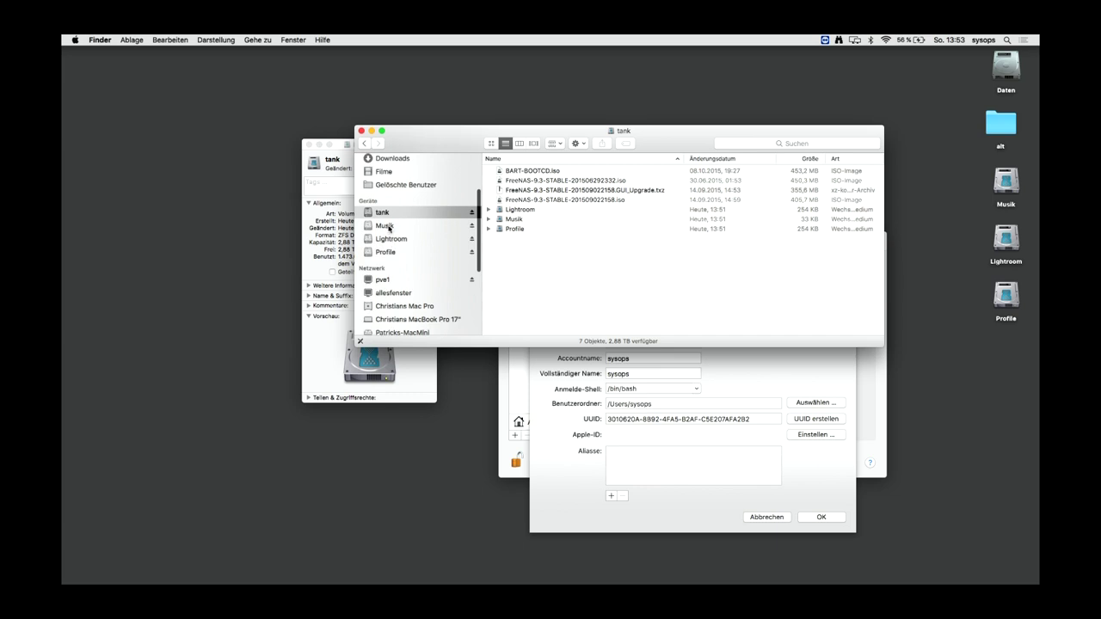
pyautogui.click(387, 253)
pyautogui.click(391, 239)
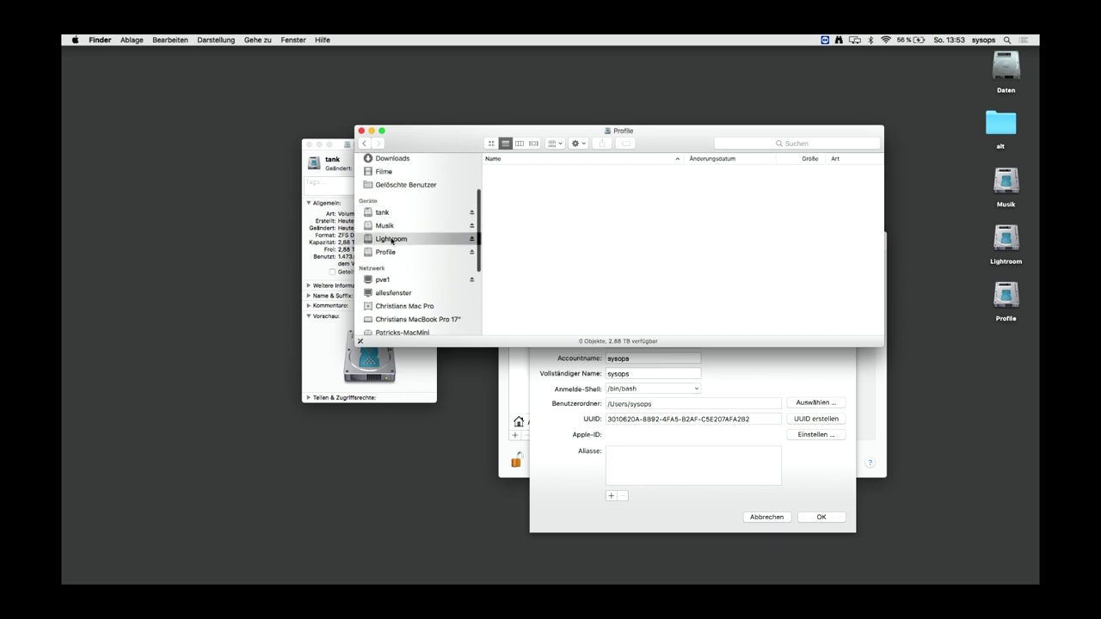
pyautogui.click(389, 228)
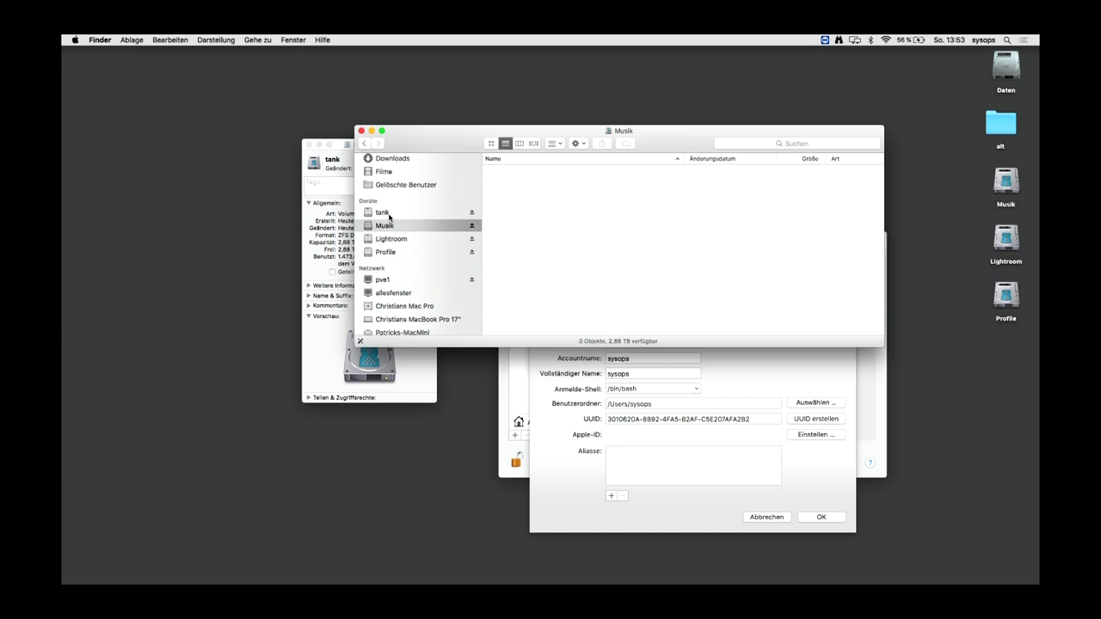
pyautogui.click(389, 215)
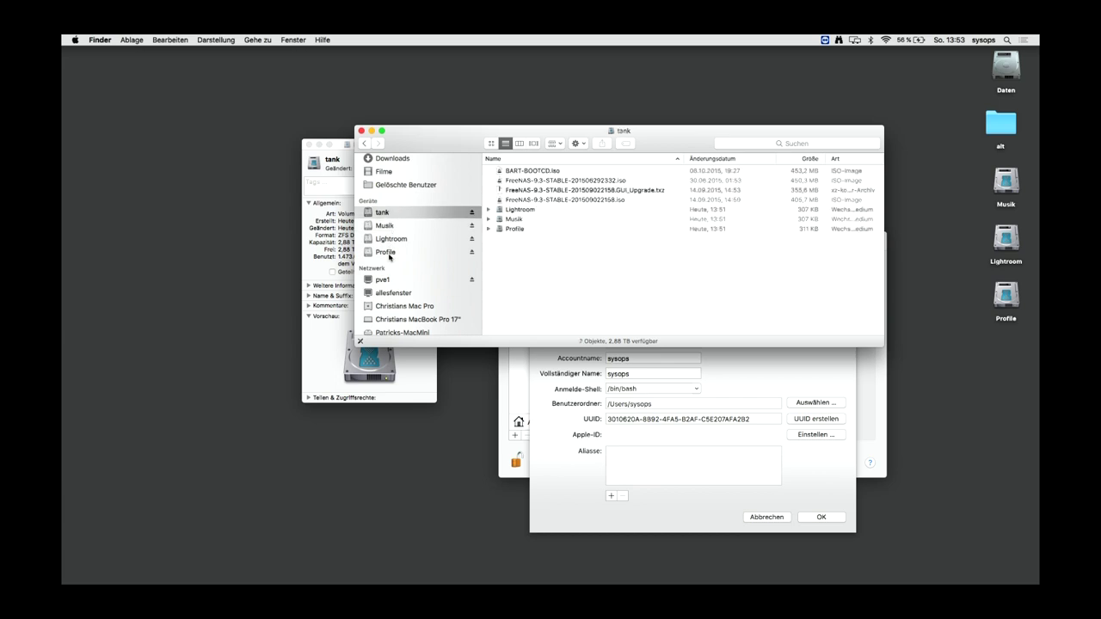
# Create a folder named sysops in the Profile volume, authorising the change with the account password.
pyautogui.click(389, 253)
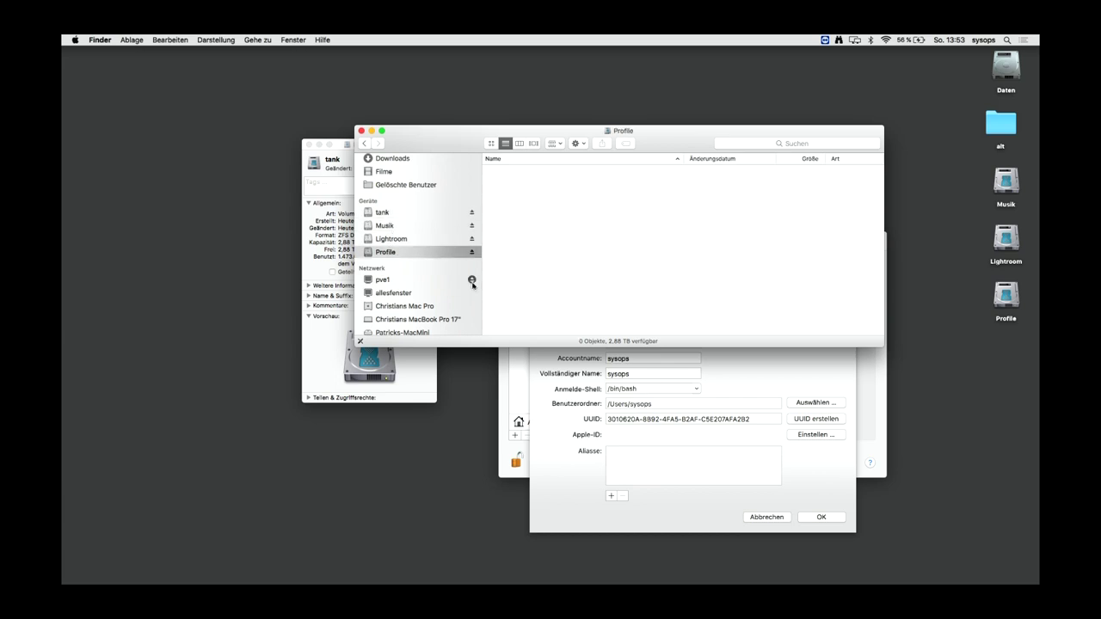
pyautogui.rightClick(535, 241)
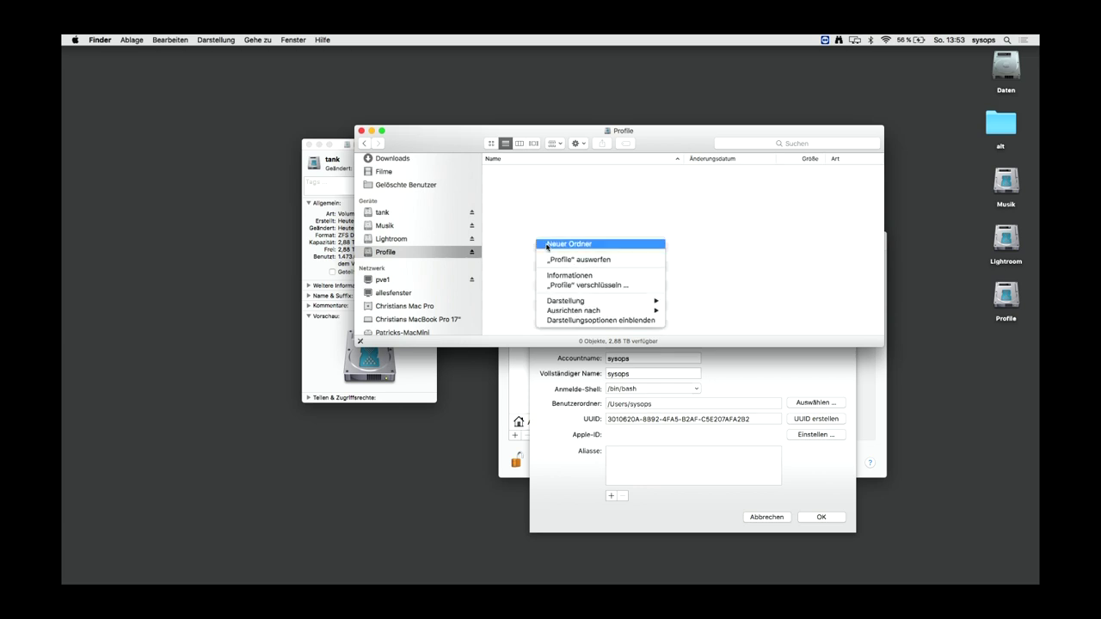
pyautogui.click(545, 245)
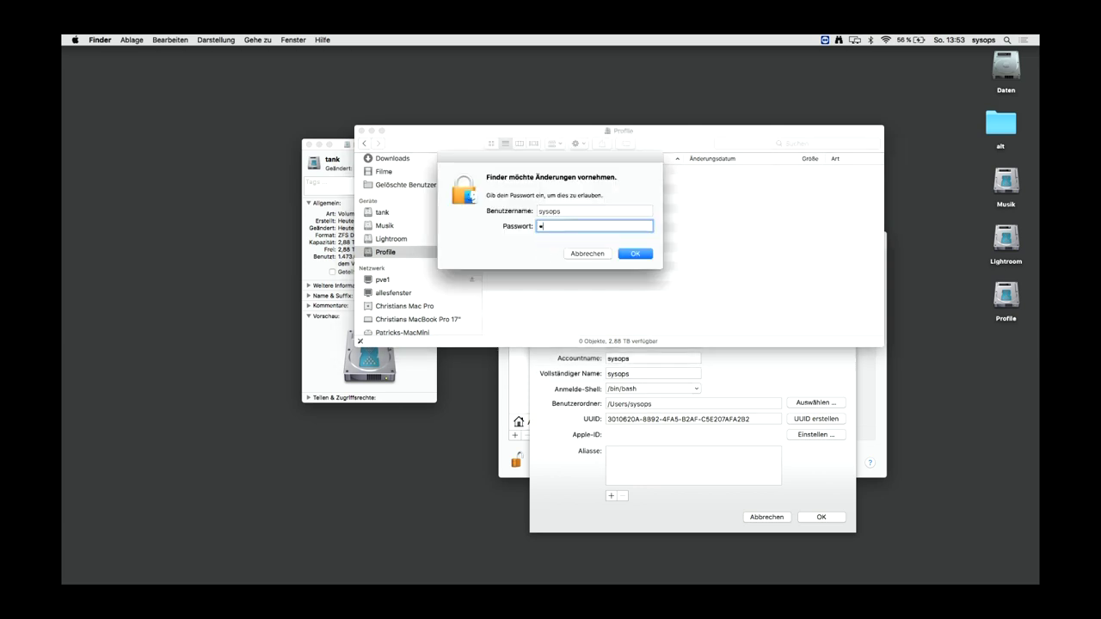
pyautogui.press('Return')
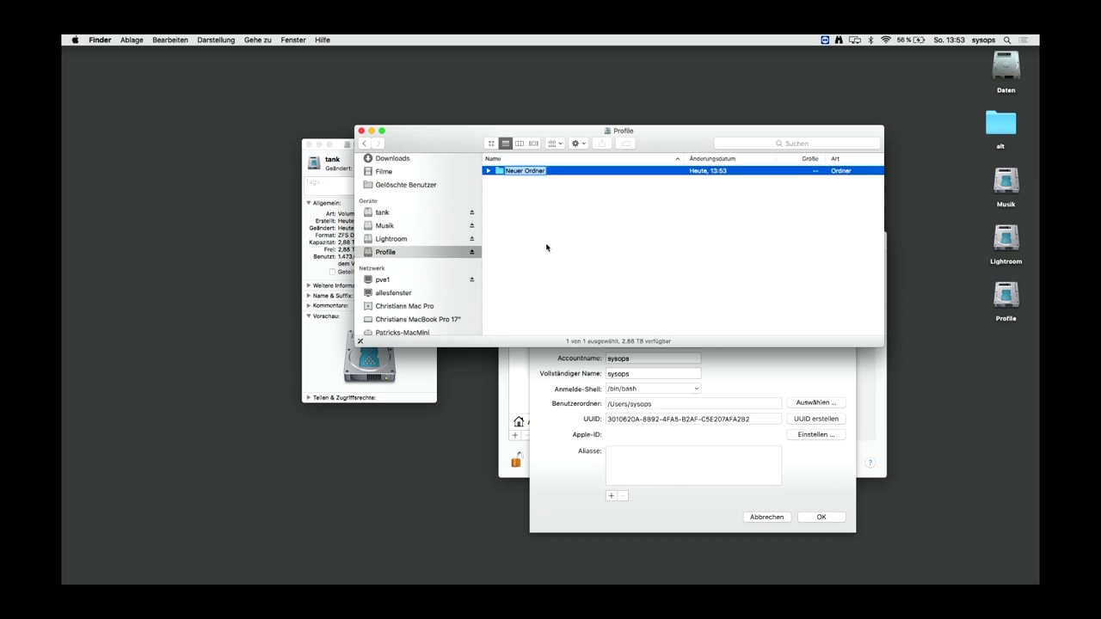
pyautogui.write('sysops')
pyautogui.press('Return')
# View the general information of the new sysops folder and close it again.
pyautogui.rightClick(518, 171)
pyautogui.click(545, 204)
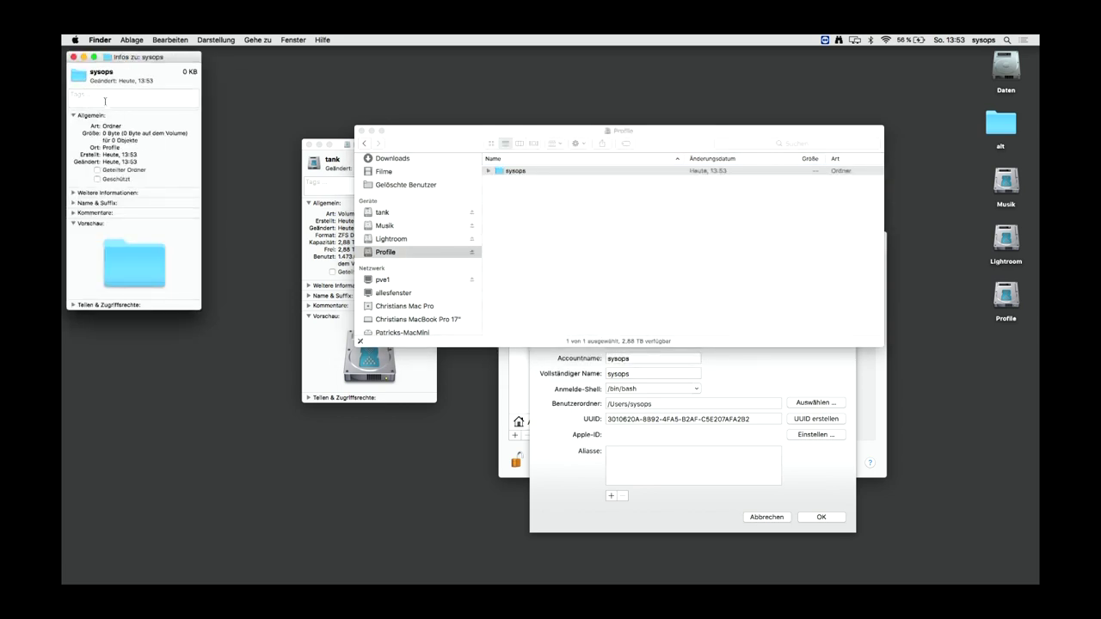
pyautogui.click(73, 57)
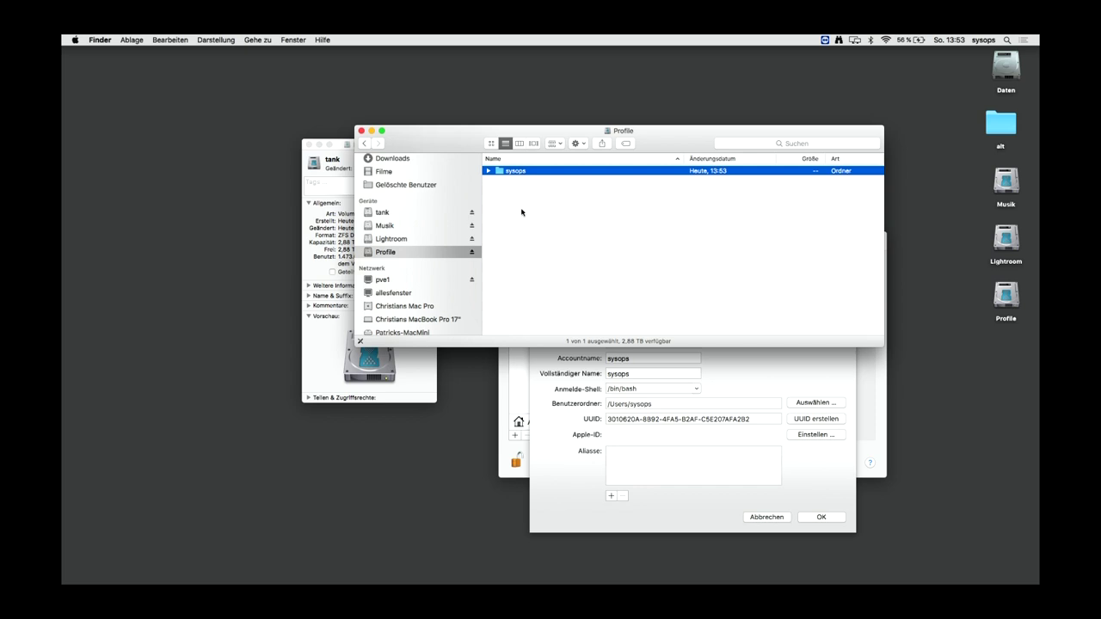
# Switch to Terminal, write a cd command to /Volumes/tank/Profile/sysops/ without running it, and copy that path.
pyautogui.press('super+space')
pyautogui.write('terminal')
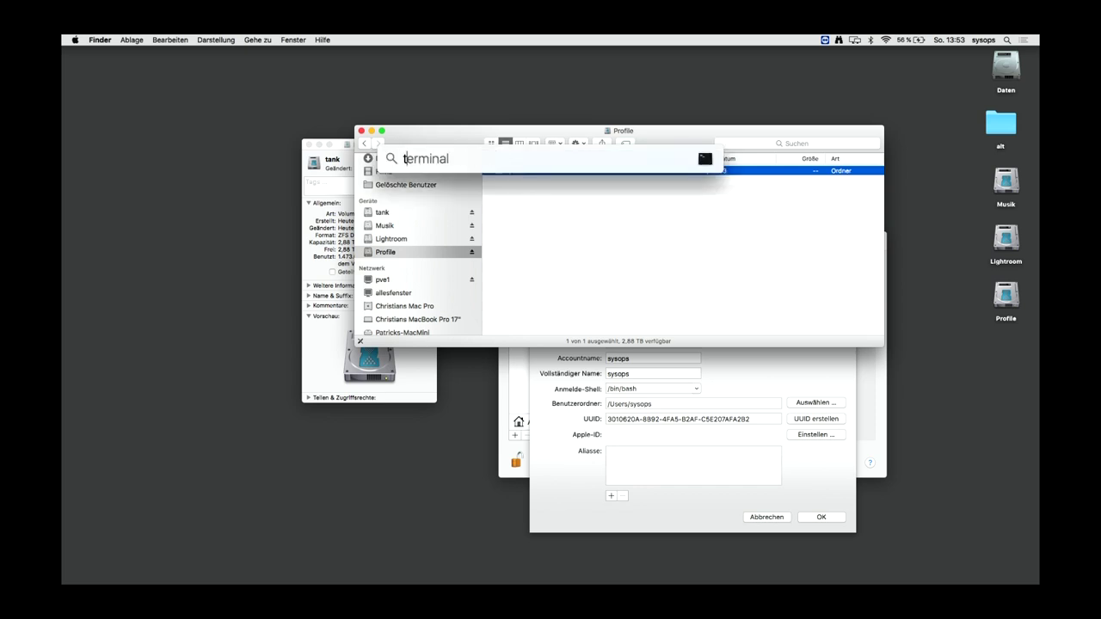
pyautogui.press('Return')
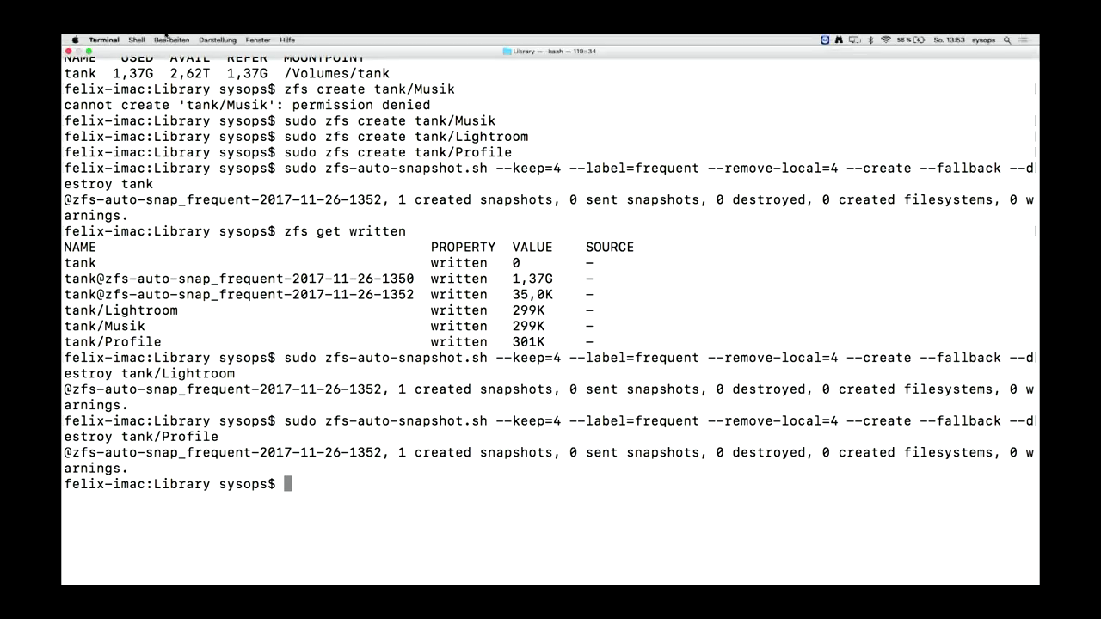
pyautogui.write('cd /')
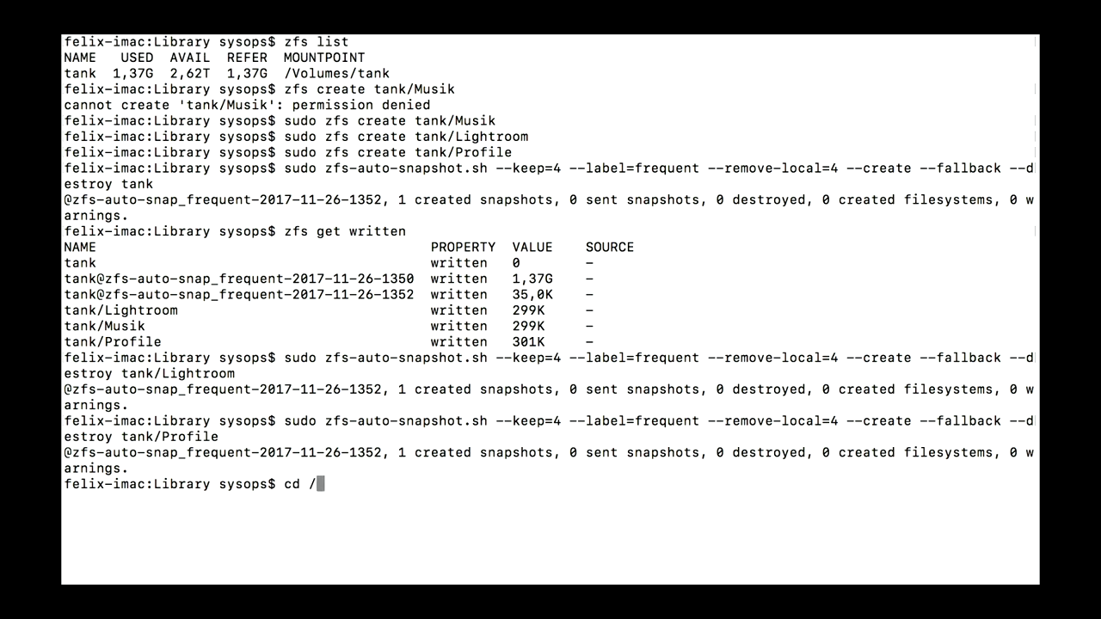
pyautogui.write('Volumes/tank/Profile/')
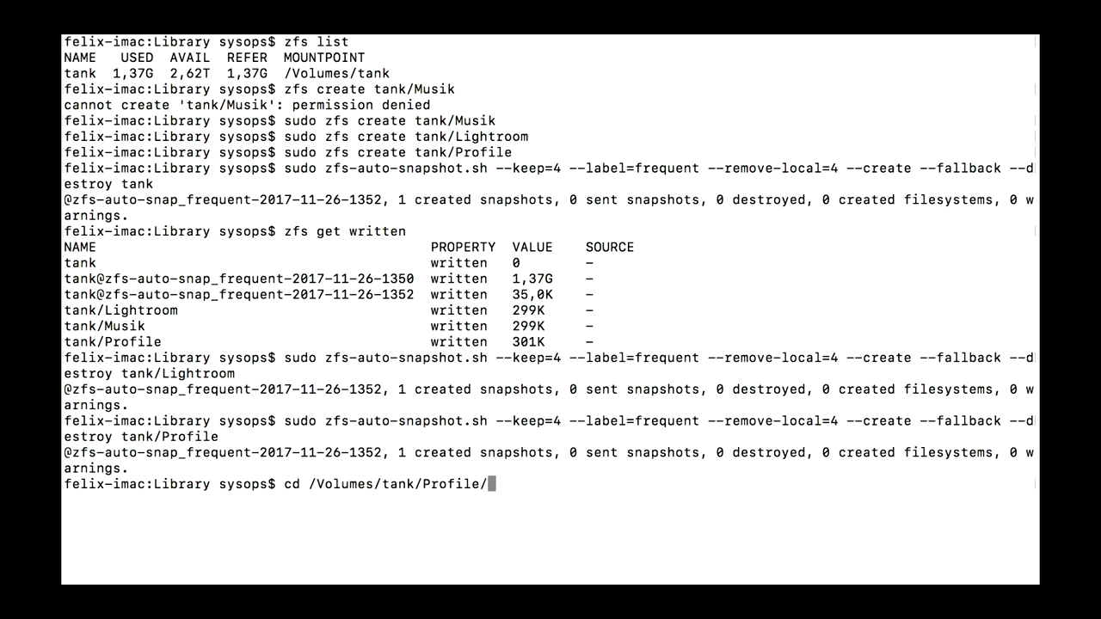
pyautogui.moveTo(490, 484); pyautogui.dragTo(310, 484)
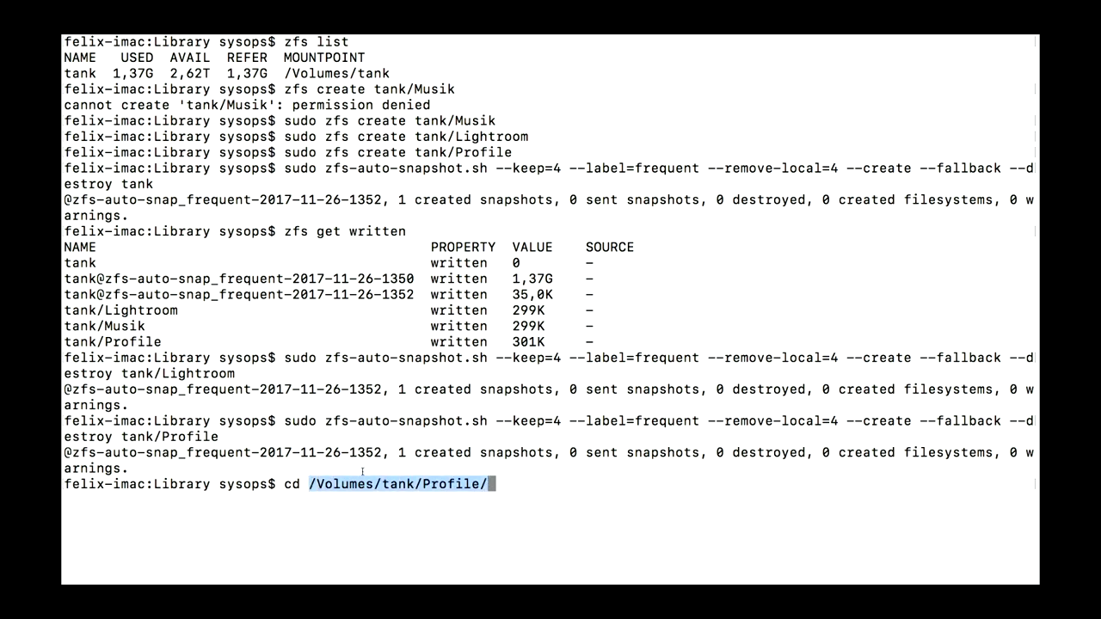
pyautogui.write('sysops/')
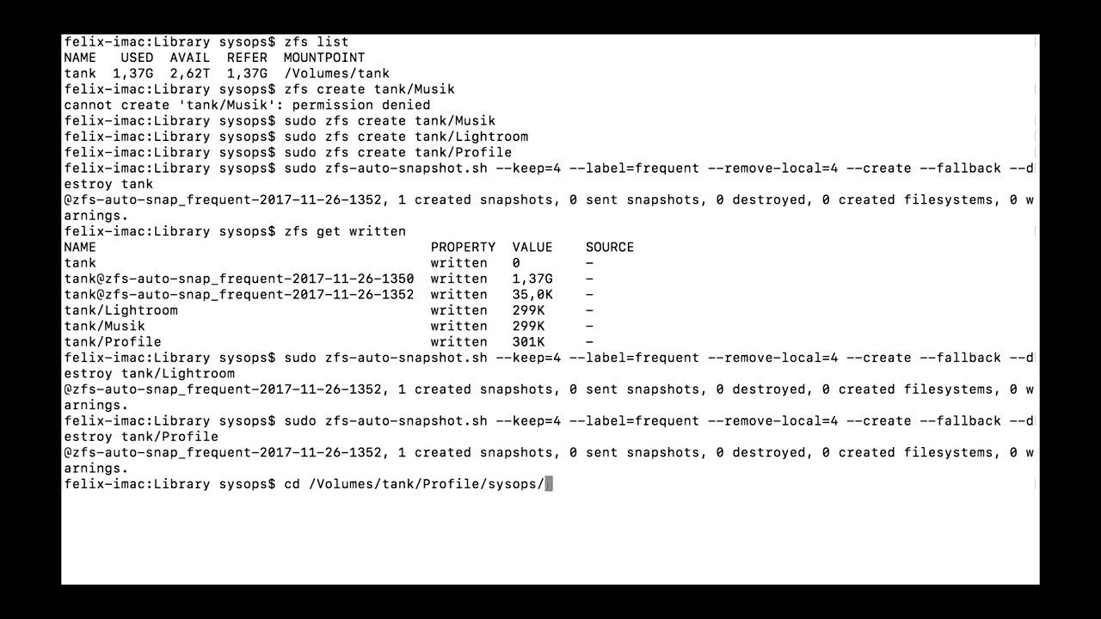
pyautogui.moveTo(550, 484); pyautogui.dragTo(309, 484)
pyautogui.press('super+c')
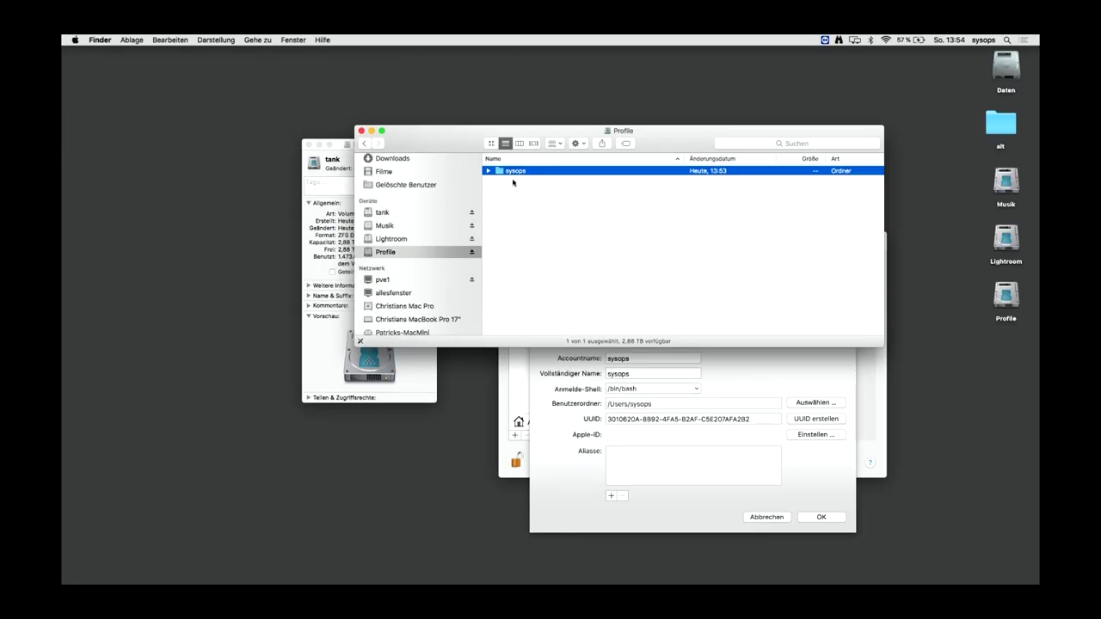
# Display the sharing and access permissions of the sysops folder in Finder.
pyautogui.press('super+i')
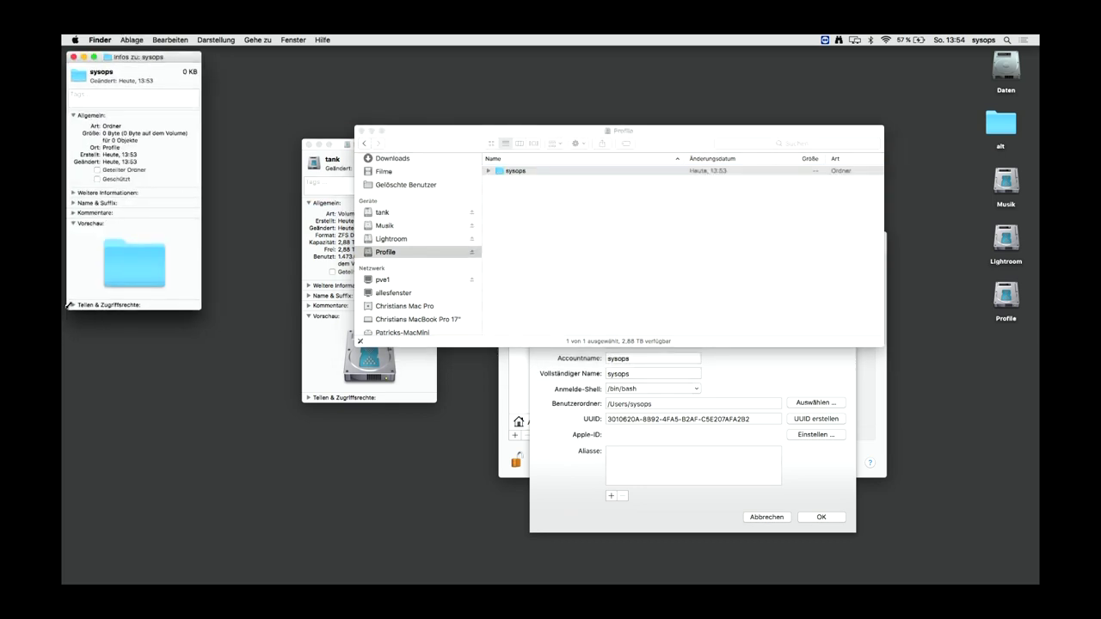
pyautogui.click(73, 306)
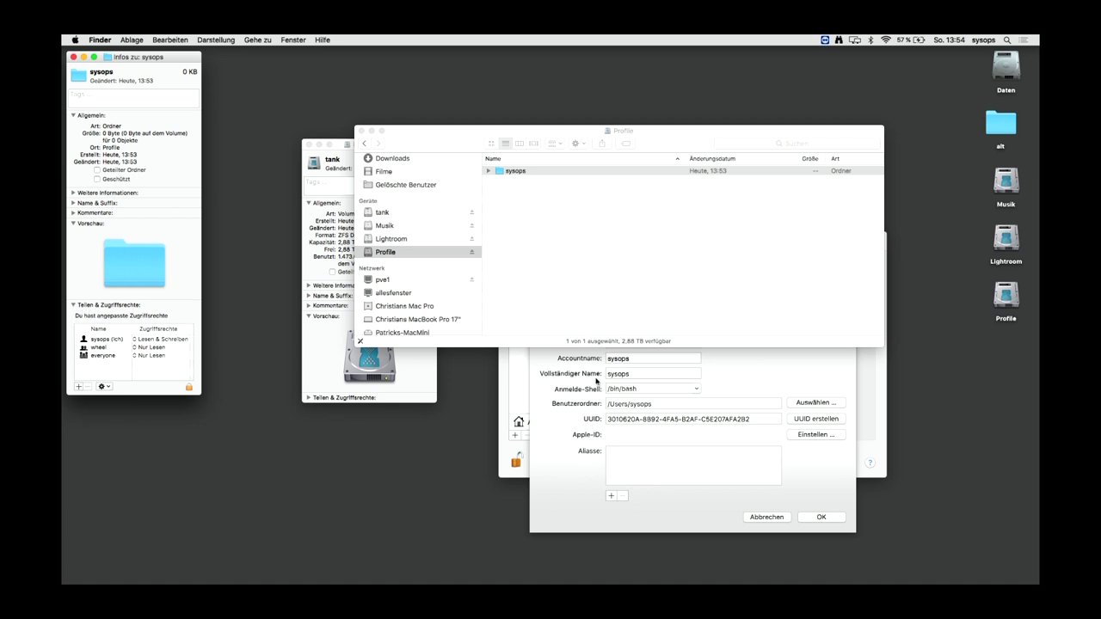
# Set the sysops account's Benutzerordner to /Volumes/tank/Profile/sysops/, accept the advanced options and restart the computer to apply it.
pyautogui.click(648, 404)
pyautogui.press('super+v')
pyautogui.click(821, 403)
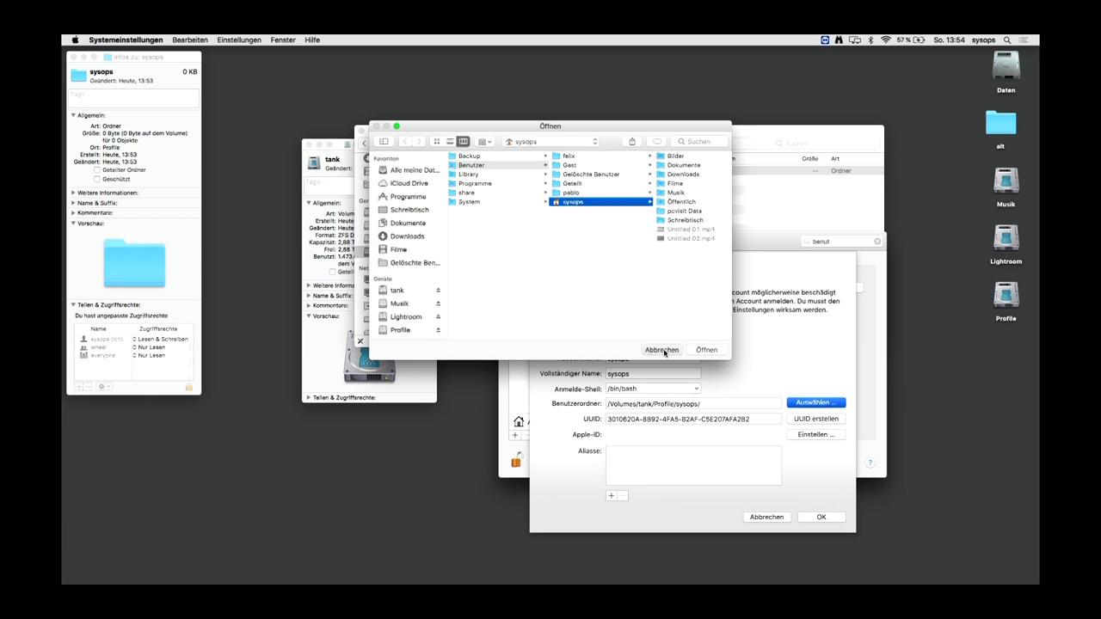
pyautogui.click(706, 350)
pyautogui.click(821, 516)
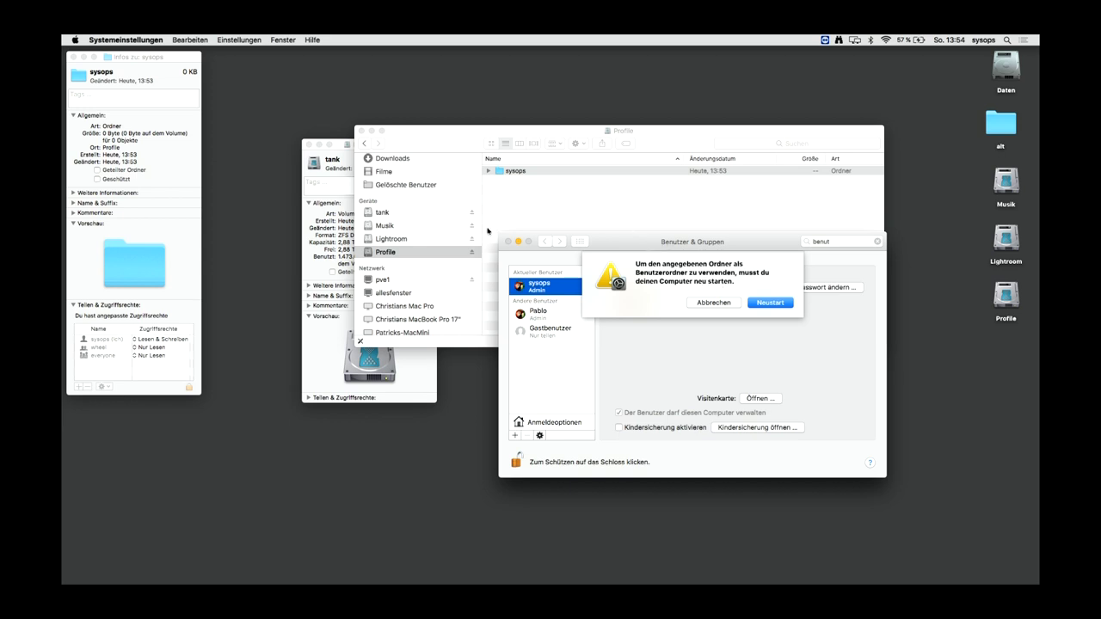
pyautogui.click(770, 303)
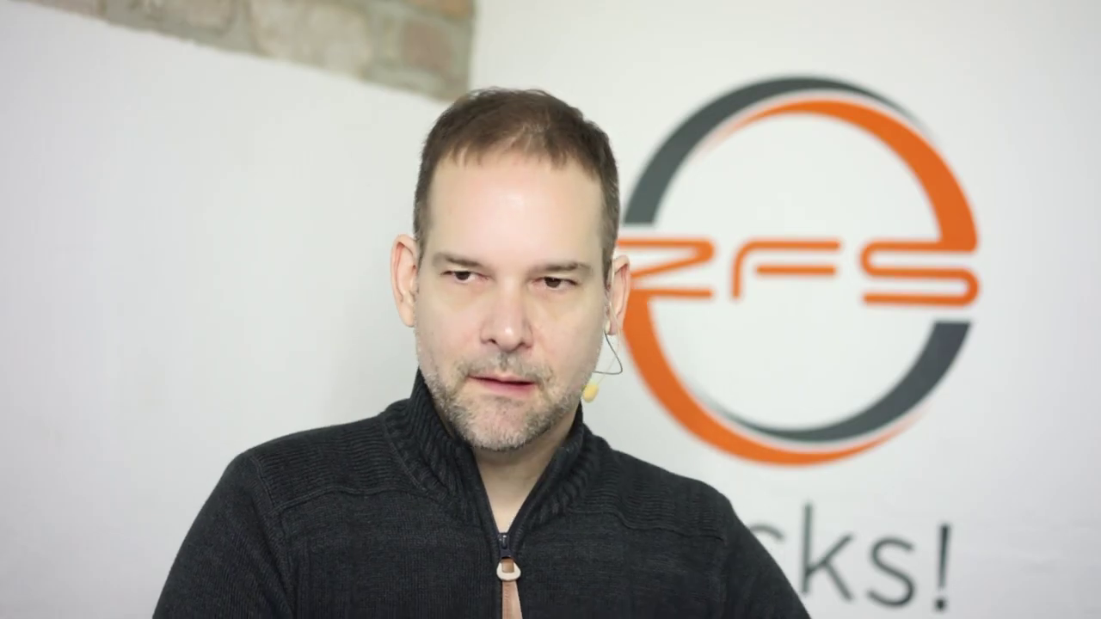